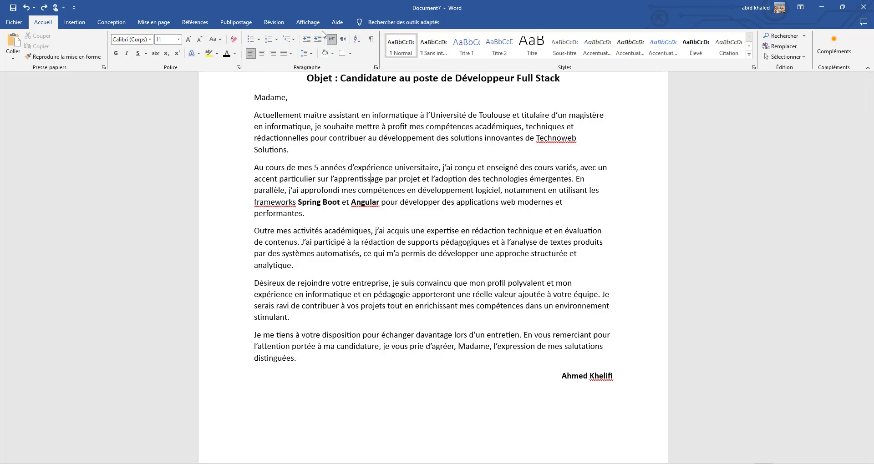
Display the ruler for the document
{"action": "left_click", "coordinate": [317, 27]}
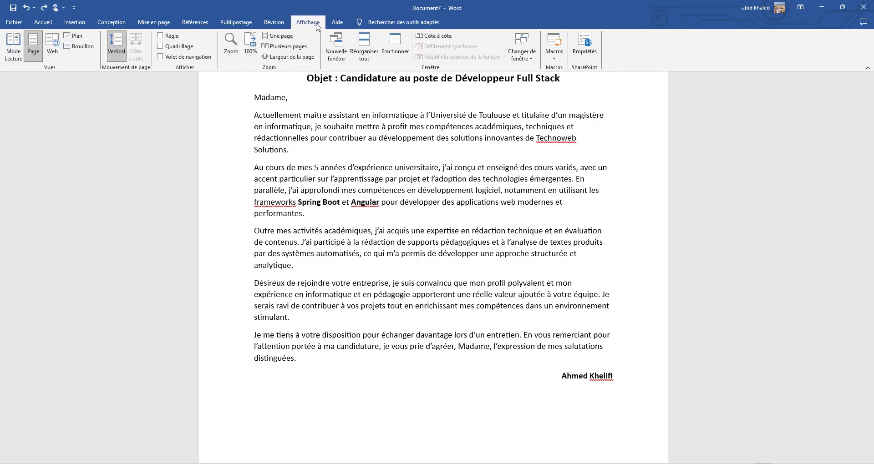
{"action": "left_click", "coordinate": [167, 36]}
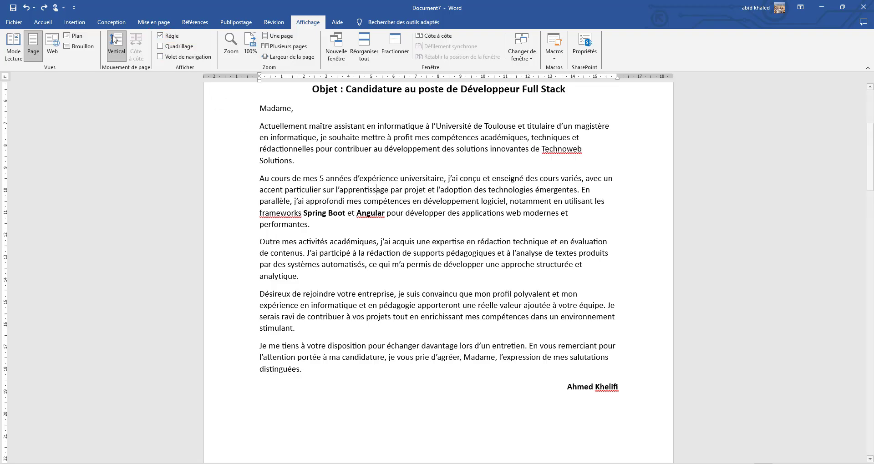
{"action": "left_click", "coordinate": [43, 23]}
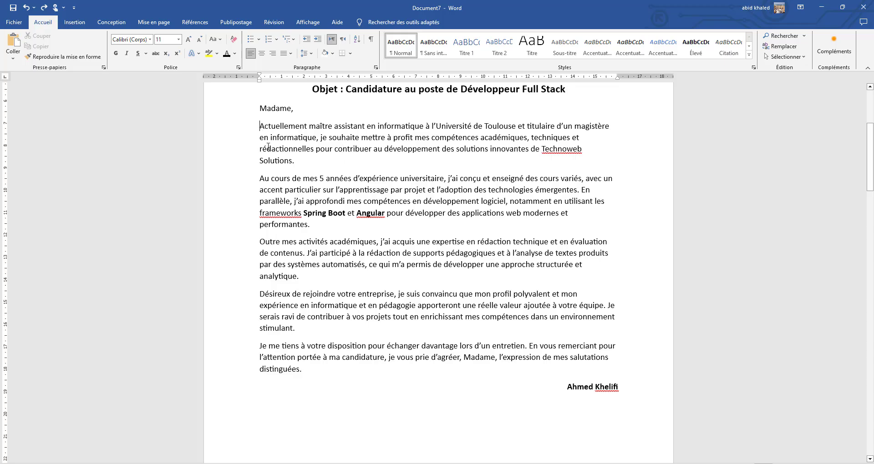
Indent the first line of all five body paragraphs of the letter, from "Actuellement" to "distinguées", to about 2.25 cm on the ruler
{"action": "key", "text": "Tab"}
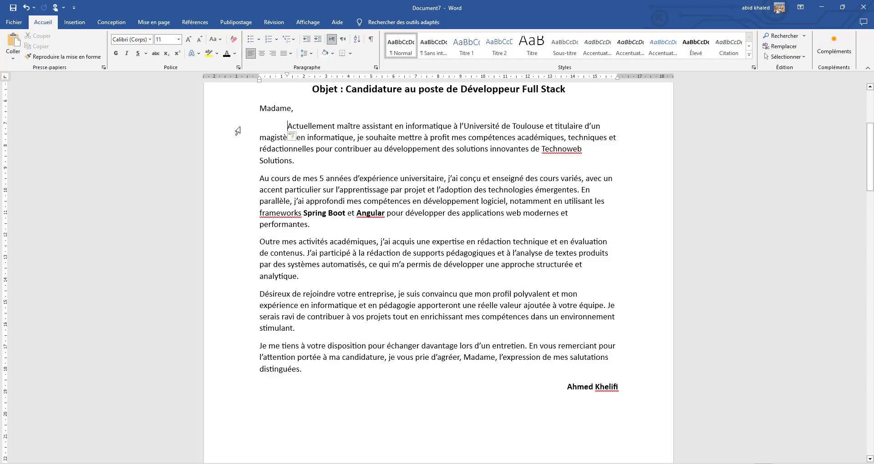
{"action": "left_click_drag", "start_coordinate": [237, 131], "coordinate": [238, 368]}
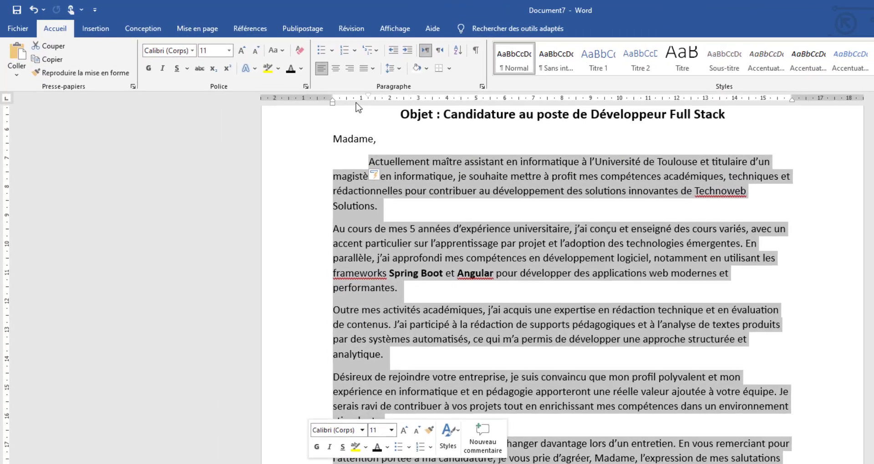
{"action": "mouse_move", "coordinate": [367, 96]}
{"action": "left_mouse_down"}
{"action": "mouse_move", "coordinate": [416, 104]}
{"action": "mouse_move", "coordinate": [398, 104]}
{"action": "left_mouse_up"}
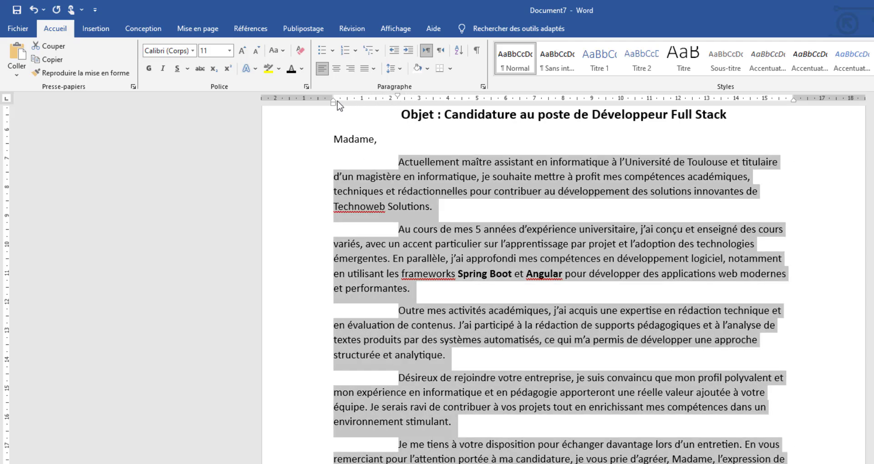
Try a hanging indent at about 4.25 cm on the selected letter paragraphs, then return it to the left margin
{"action": "left_click_drag", "start_coordinate": [335, 101], "coordinate": [458, 105]}
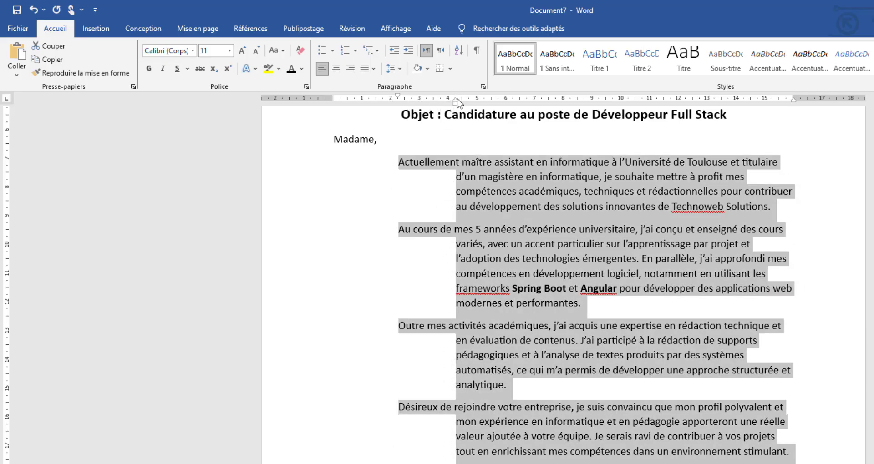
{"action": "left_click_drag", "start_coordinate": [455, 106], "coordinate": [334, 105]}
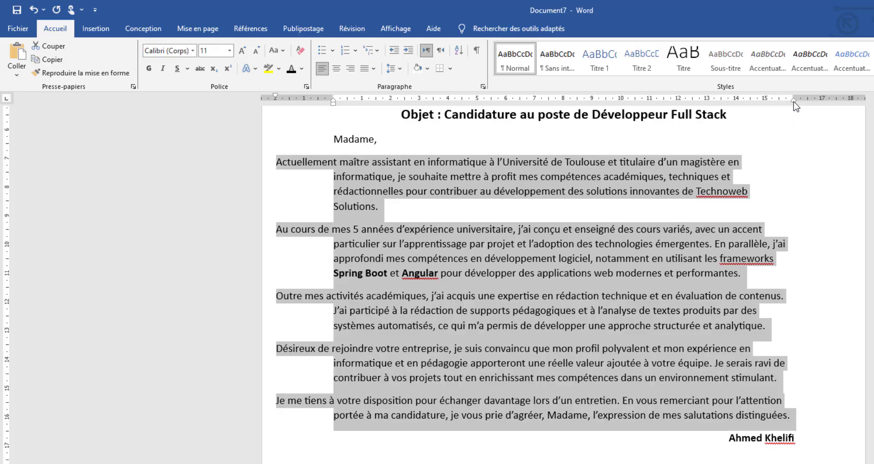
Set the selected paragraphs' first-line indent to about 0.5 cm and pull their right indent in to about 15.75 cm
{"action": "mouse_move", "coordinate": [793, 102]}
{"action": "left_mouse_down"}
{"action": "mouse_move", "coordinate": [688, 105]}
{"action": "mouse_move", "coordinate": [786, 100]}
{"action": "left_mouse_up"}
{"action": "left_click_drag", "start_coordinate": [275, 99], "coordinate": [349, 102]}
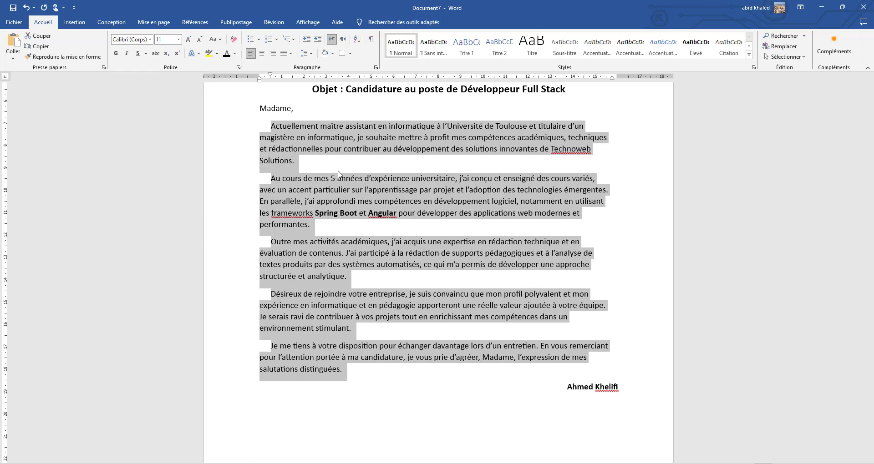
Align the years 2017, 2014 and 2023 under Formations académiques by inserting repeated default tabs before each one
{"action": "scroll", "coordinate": [348, 220], "scroll_direction": "down", "scroll_amount": 15}
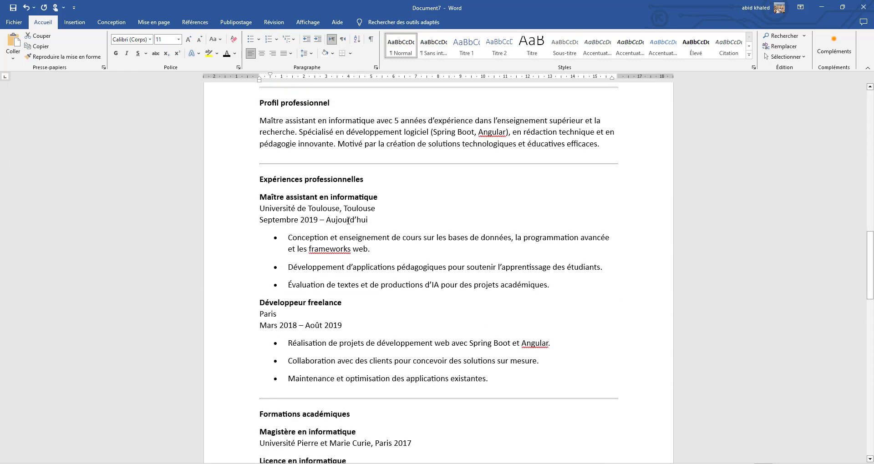
{"action": "scroll", "coordinate": [348, 221], "scroll_direction": "down", "scroll_amount": 6}
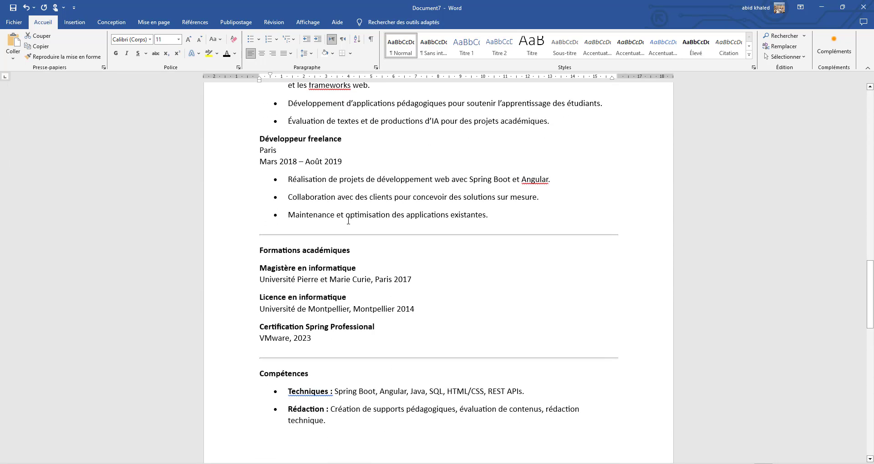
{"action": "scroll", "coordinate": [348, 222], "scroll_direction": "down", "scroll_amount": 1}
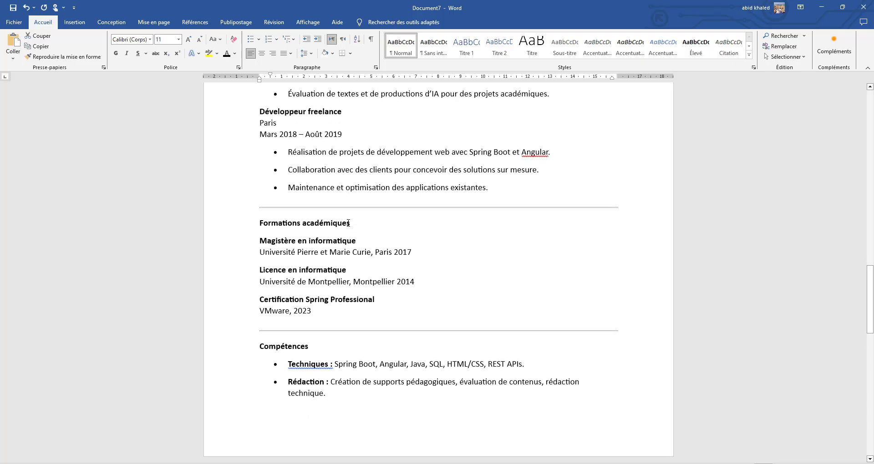
{"action": "left_click", "coordinate": [395, 253]}
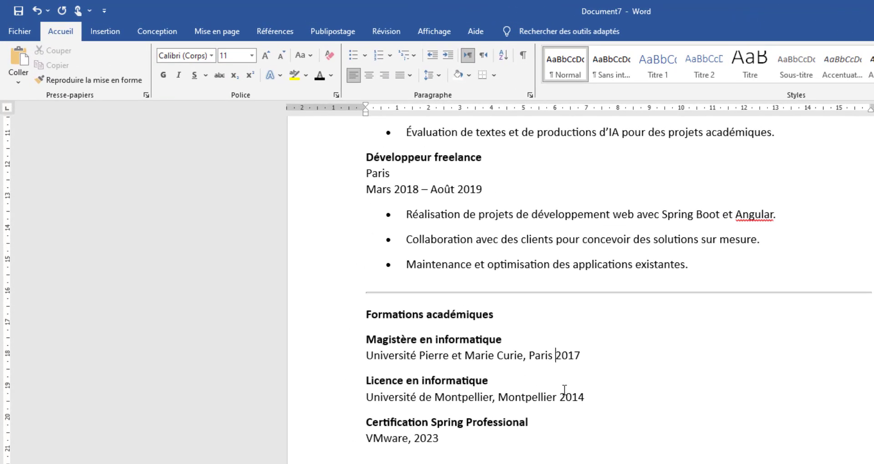
{"action": "key", "text": "Tab"}
{"action": "key", "text": "Tab"}
{"action": "left_click", "coordinate": [559, 397]}
{"action": "key", "text": "Tab"}
{"action": "key", "text": "Tab"}
{"action": "left_click", "coordinate": [417, 438]}
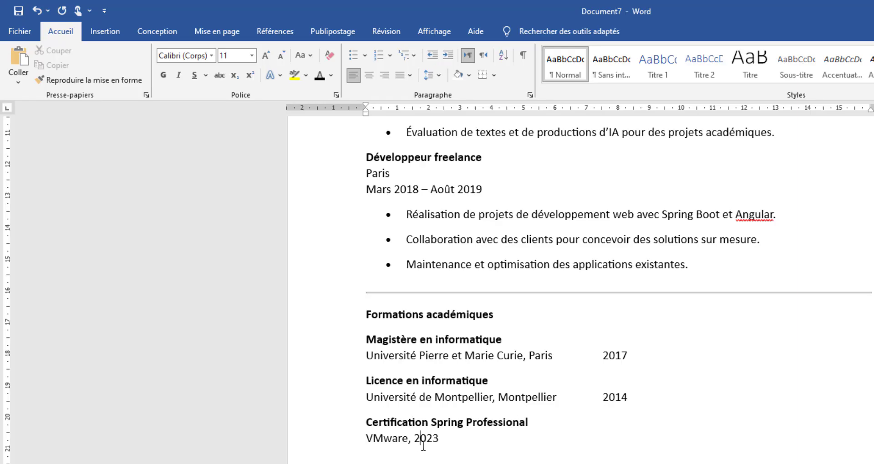
{"action": "key", "text": "Tab"}
{"action": "key", "text": "Tab"}
{"action": "key", "text": "Tab"}
{"action": "key", "text": "Tab"}
Remove the tabs before 2017, 2014 and 2023 with the formatting marks shown, and hide the marks again
{"action": "left_click", "coordinate": [524, 56]}
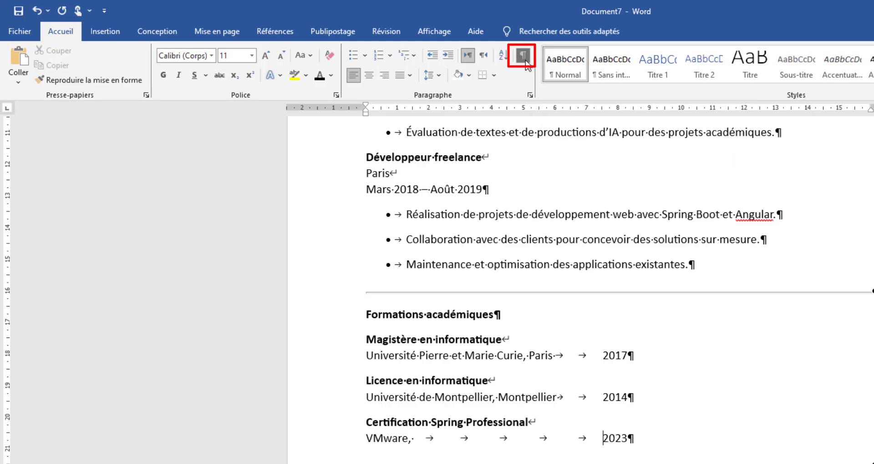
{"action": "left_click", "coordinate": [601, 354]}
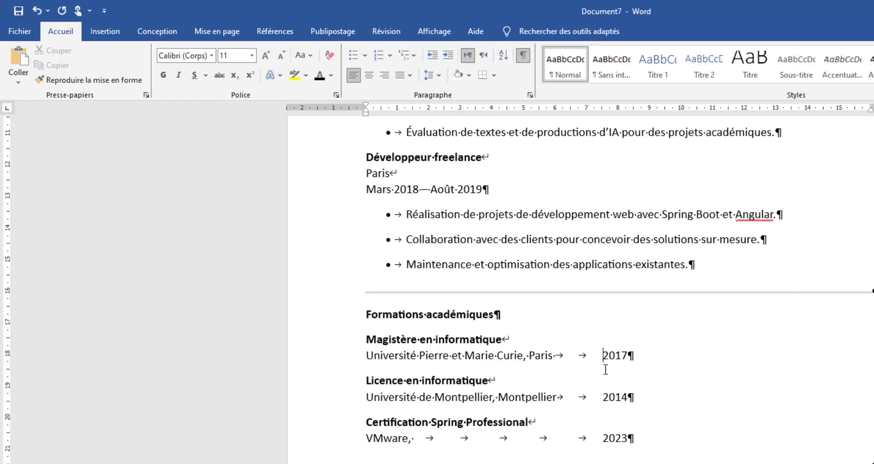
{"action": "key", "text": "BackSpace"}
{"action": "key", "text": "BackSpace"}
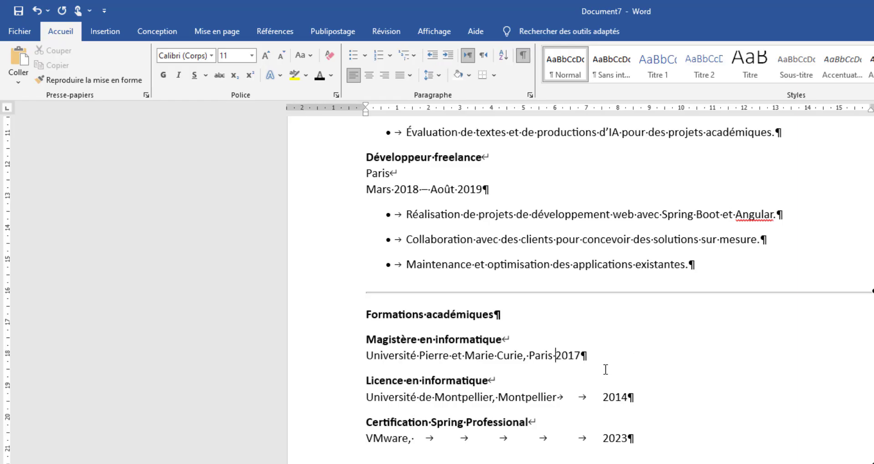
{"action": "left_click", "coordinate": [603, 399]}
{"action": "key", "text": "BackSpace"}
{"action": "key", "text": "BackSpace"}
{"action": "left_click", "coordinate": [603, 439]}
{"action": "left_click_drag", "start_coordinate": [600, 439], "coordinate": [417, 421]}
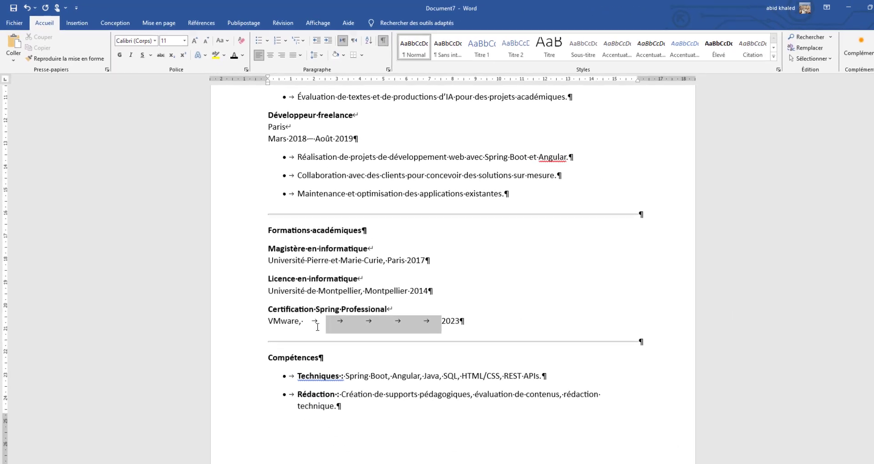
{"action": "key", "text": "BackSpace"}
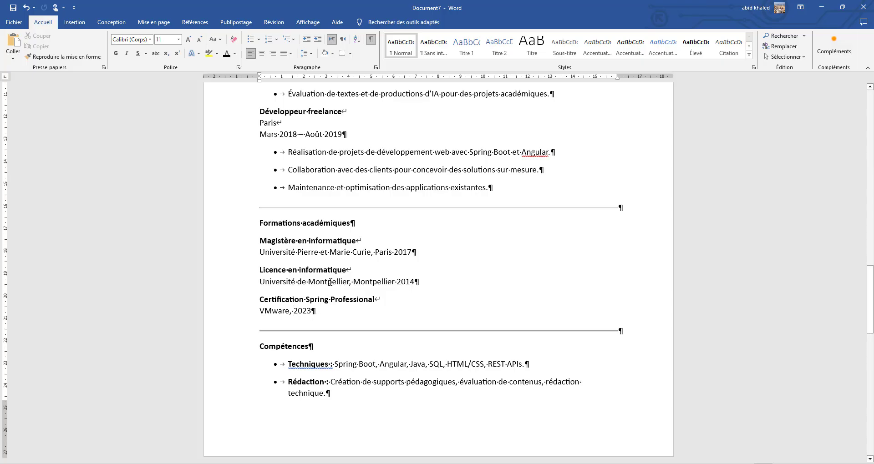
{"action": "left_click", "coordinate": [371, 40]}
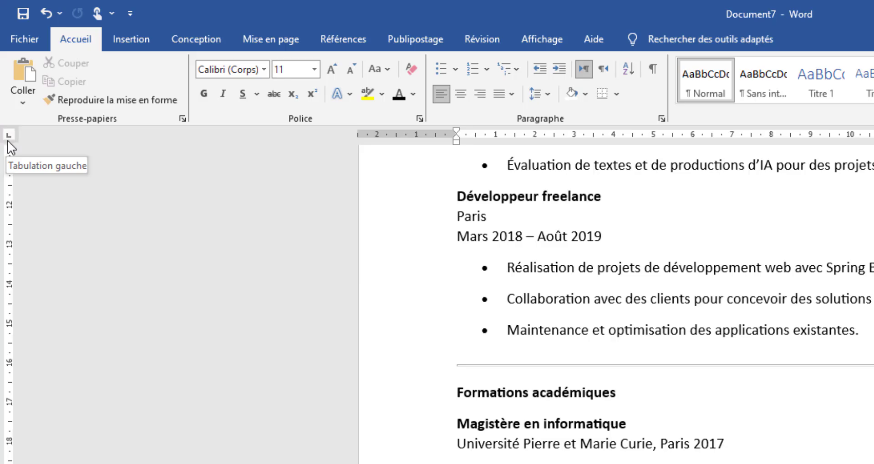
Add a right tab stop at about 13.25 cm to the lines from Université Pierre et Marie Curie through VMware
{"action": "left_click", "coordinate": [7, 140]}
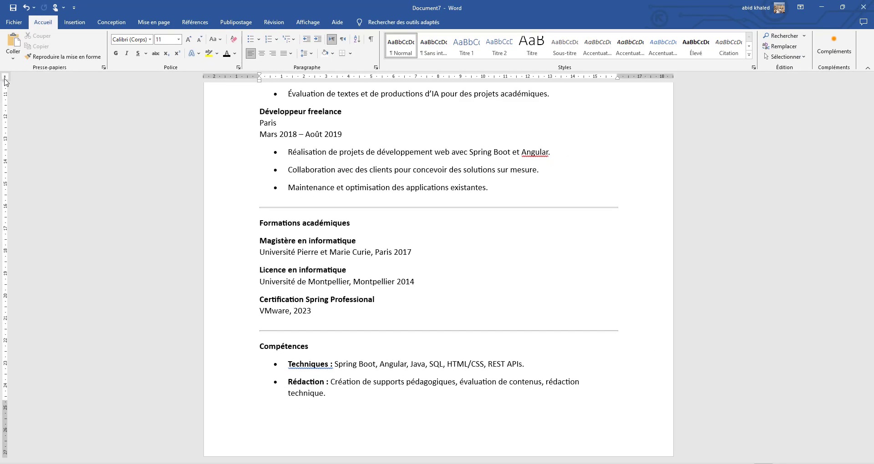
{"action": "left_click", "coordinate": [6, 79]}
{"action": "left_click", "coordinate": [6, 77]}
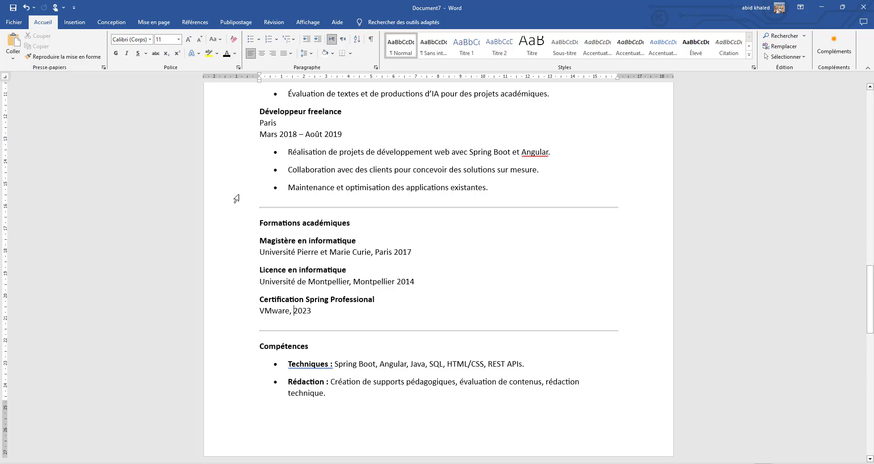
{"action": "left_click", "coordinate": [224, 252]}
{"action": "left_click_drag", "start_coordinate": [226, 266], "coordinate": [229, 315]}
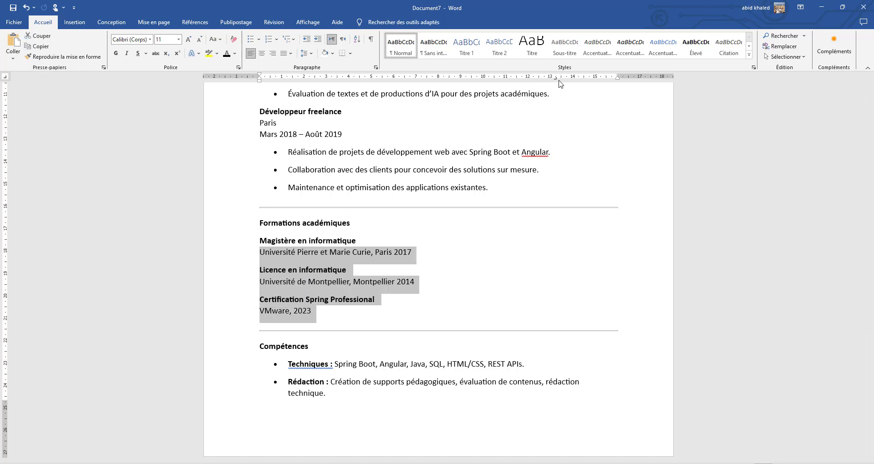
{"action": "left_click", "coordinate": [395, 256]}
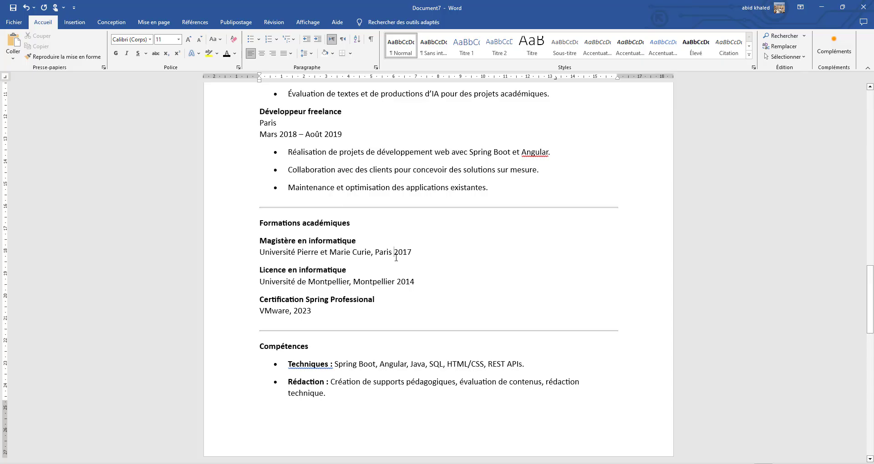
{"action": "key", "text": "BackSpace"}
{"action": "double_click", "coordinate": [583, 77]}
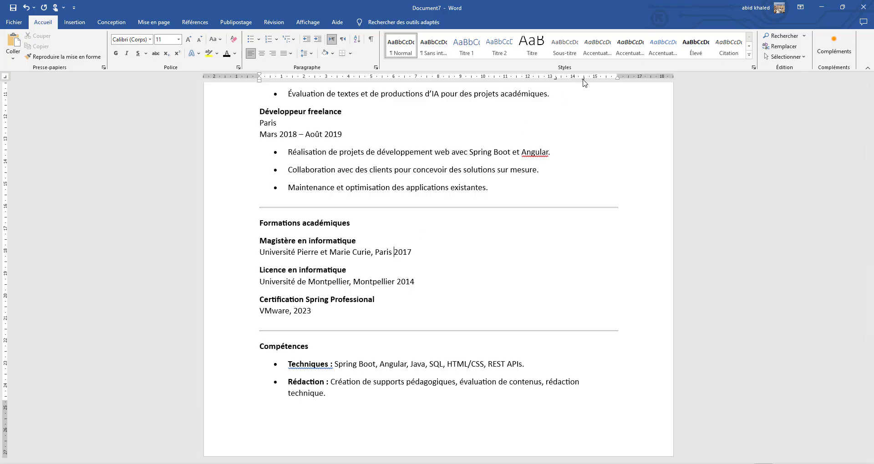
{"action": "left_click", "coordinate": [488, 157]}
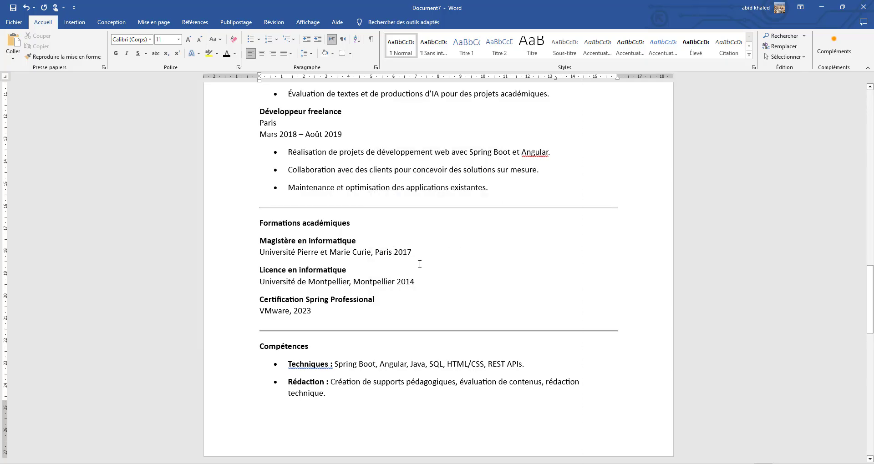
Insert a single tab before 2017, 2014 and 2023 to align the years at the right tab stop
{"action": "left_click", "coordinate": [394, 252]}
{"action": "key", "text": "Tab"}
{"action": "left_click", "coordinate": [396, 281]}
{"action": "key", "text": "Tab"}
{"action": "left_click", "coordinate": [292, 311]}
{"action": "key", "text": "Tab"}
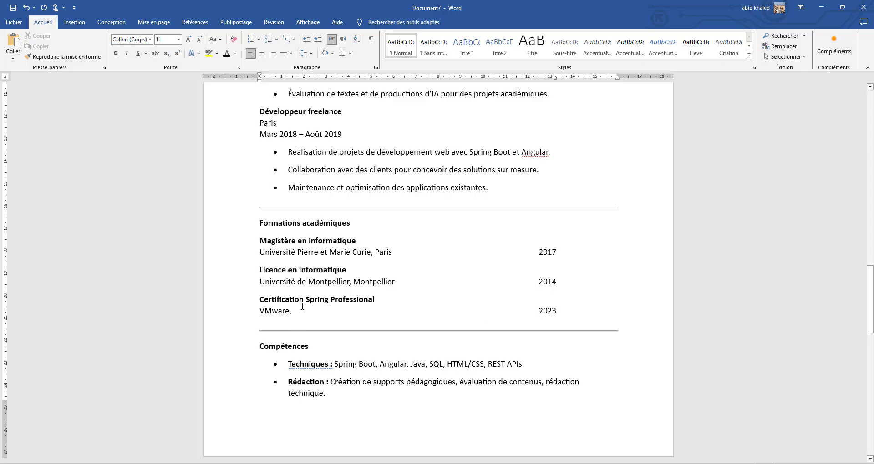
Move the right tab stop of the three education entries to about 14.25 cm
{"action": "left_click_drag", "start_coordinate": [219, 255], "coordinate": [217, 314]}
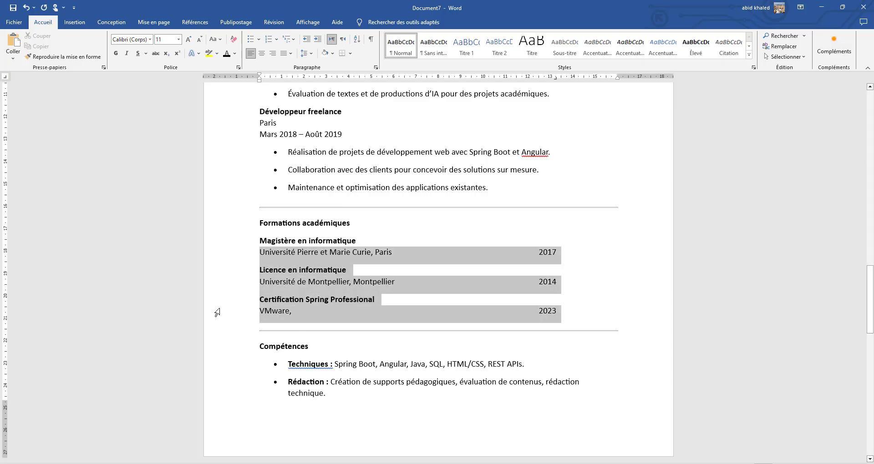
{"action": "left_click_drag", "start_coordinate": [555, 80], "coordinate": [522, 77]}
{"action": "left_click_drag", "start_coordinate": [532, 86], "coordinate": [422, 85]}
{"action": "left_click_drag", "start_coordinate": [508, 88], "coordinate": [577, 84]}
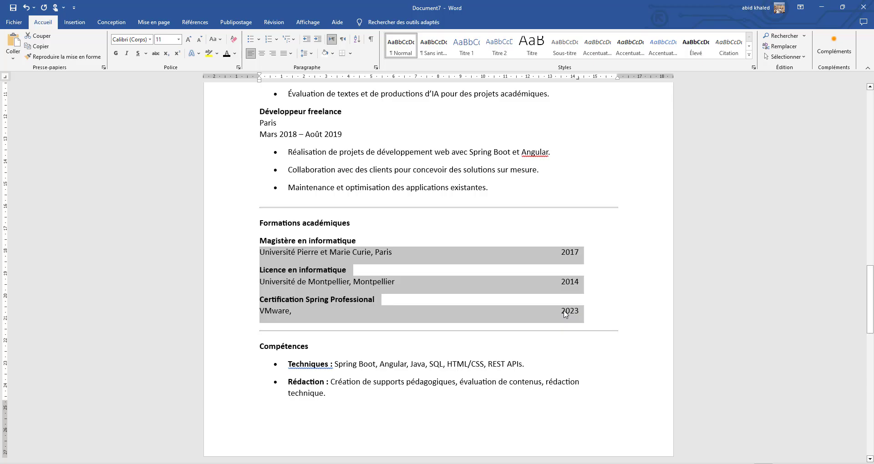
{"action": "left_click", "coordinate": [565, 314]}
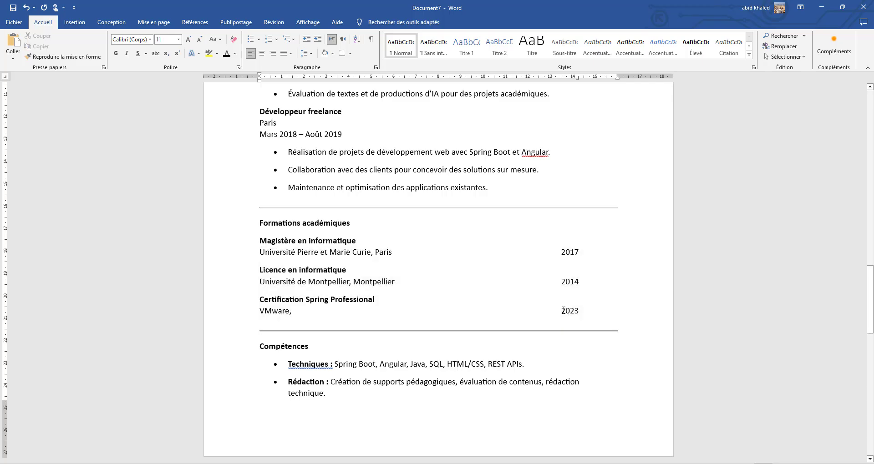